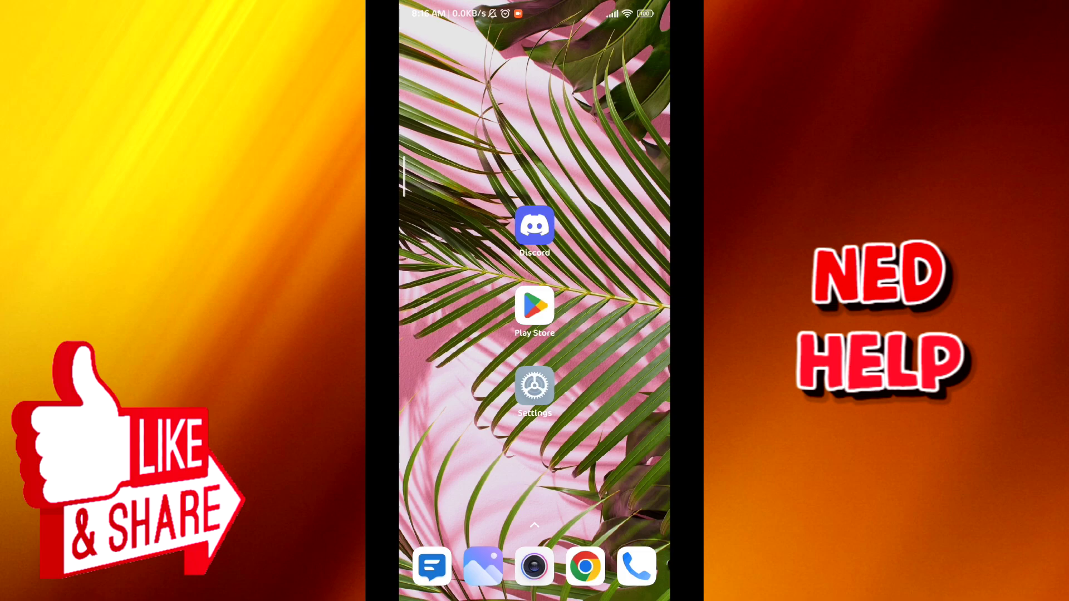
Step: Go to Settings > Apps > Manage apps and open the app search
{"action": "left_click", "coordinate": [534, 385]}
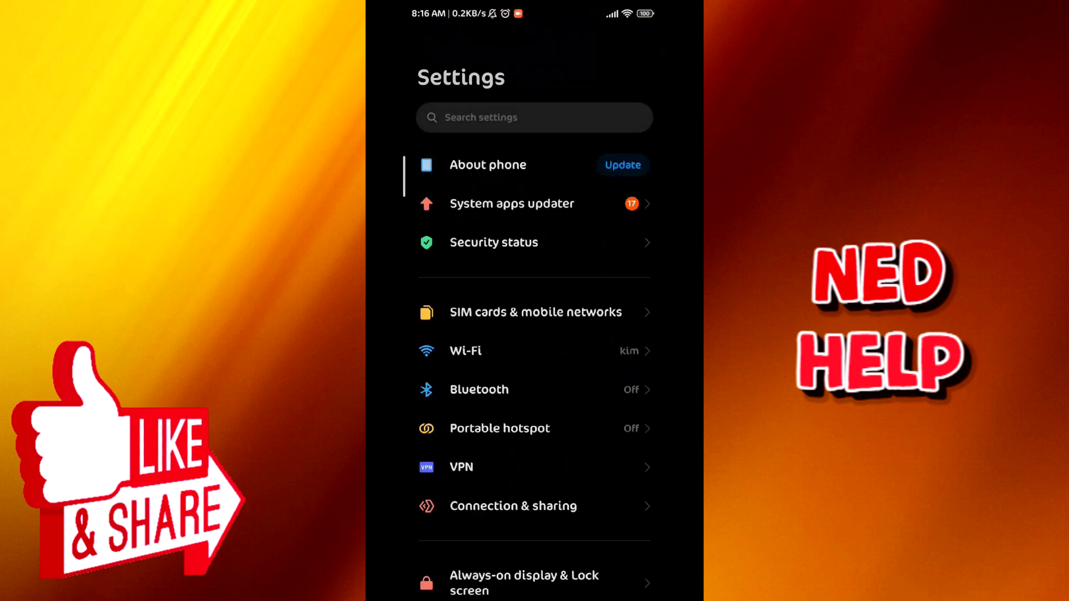
{"action": "scroll", "coordinate": [565, 501], "scroll_direction": "down", "scroll_amount": 3}
{"action": "scroll", "coordinate": [577, 423], "scroll_direction": "down", "scroll_amount": 5}
{"action": "scroll", "coordinate": [585, 403], "scroll_direction": "down", "scroll_amount": 3}
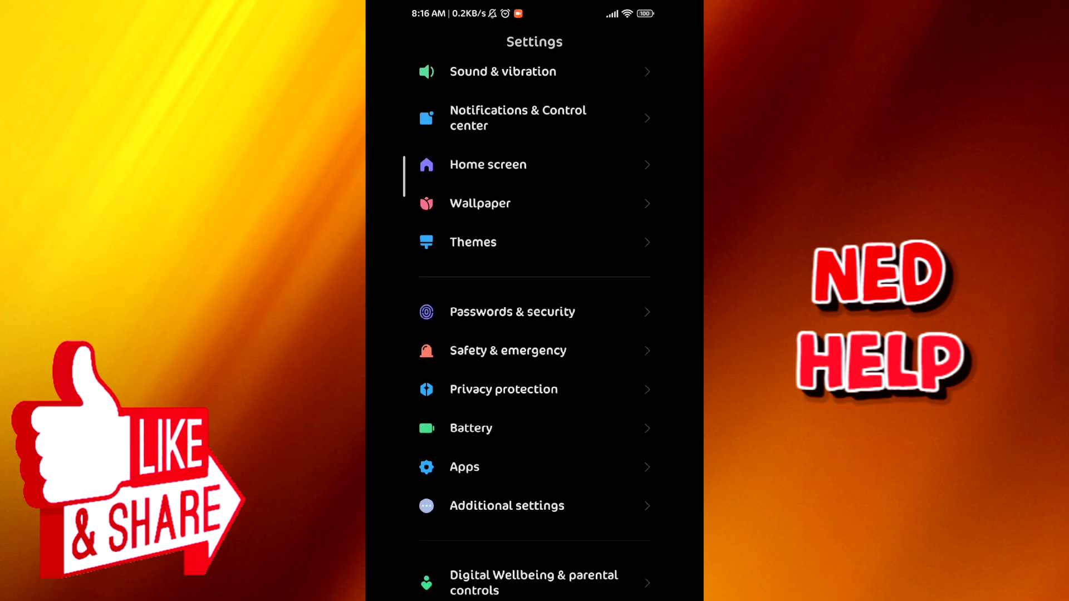
{"action": "left_click", "coordinate": [465, 467]}
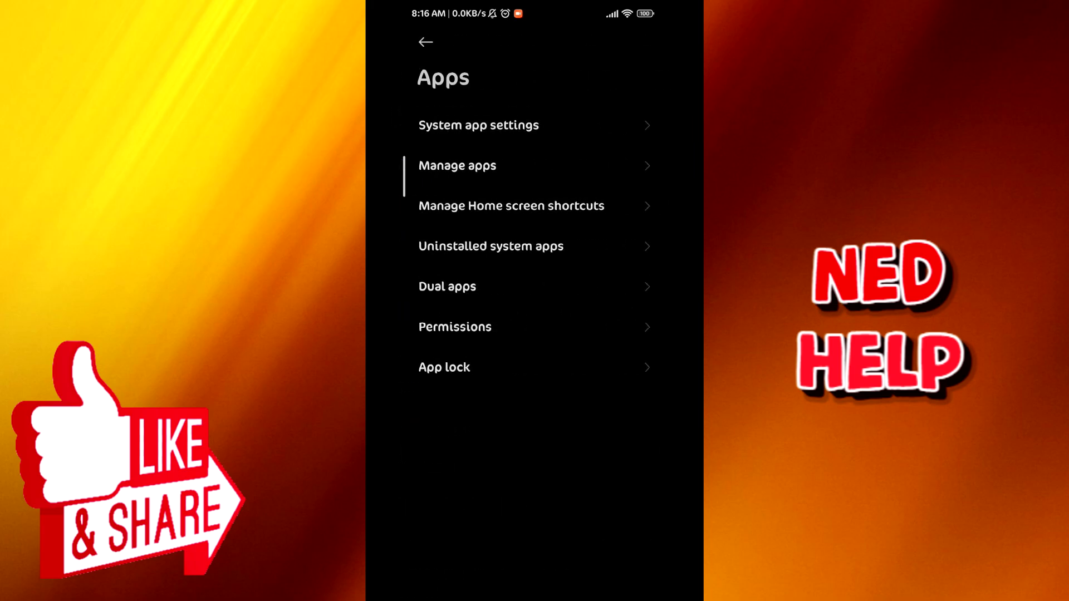
{"action": "left_click", "coordinate": [456, 165]}
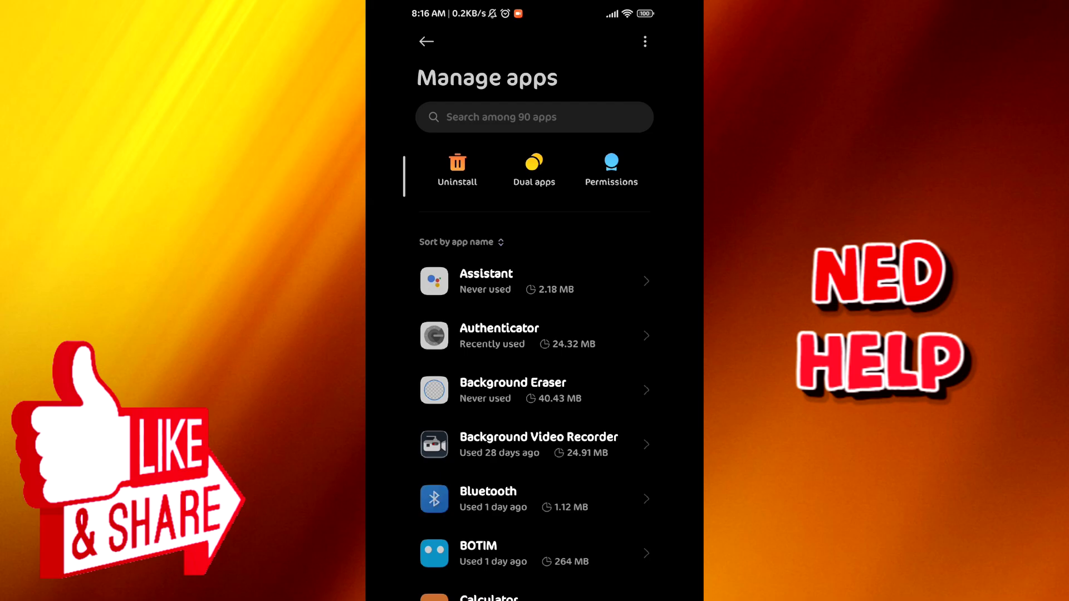
{"action": "left_click", "coordinate": [475, 118]}
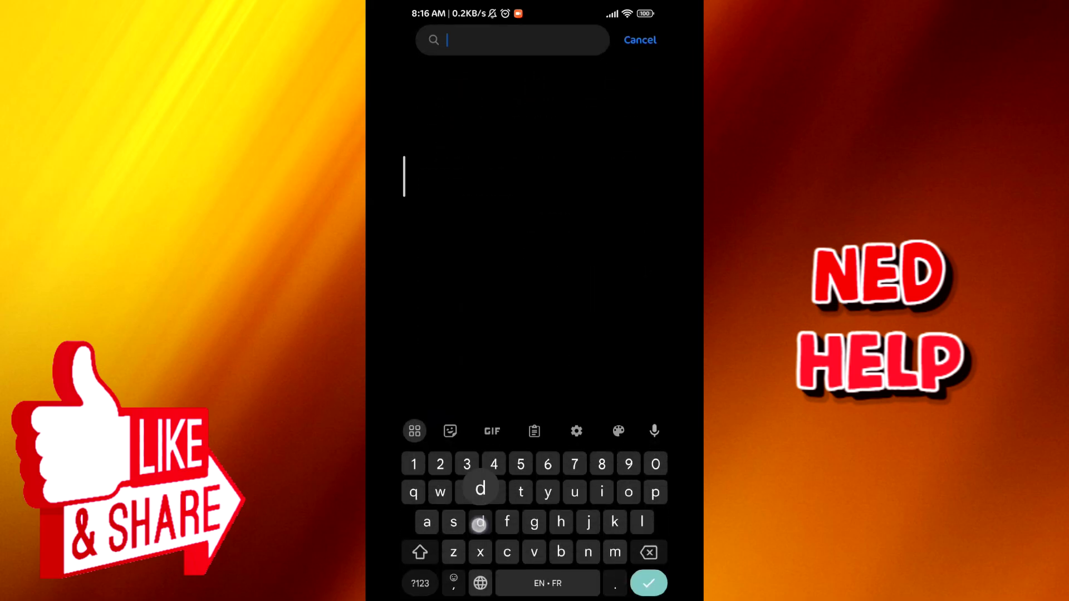
{"action": "type", "text": "dis"}
Step: Clear Discord's cache, shrinking its storage from 172 MB to 168 MB, then go home
{"action": "left_click", "coordinate": [496, 127]}
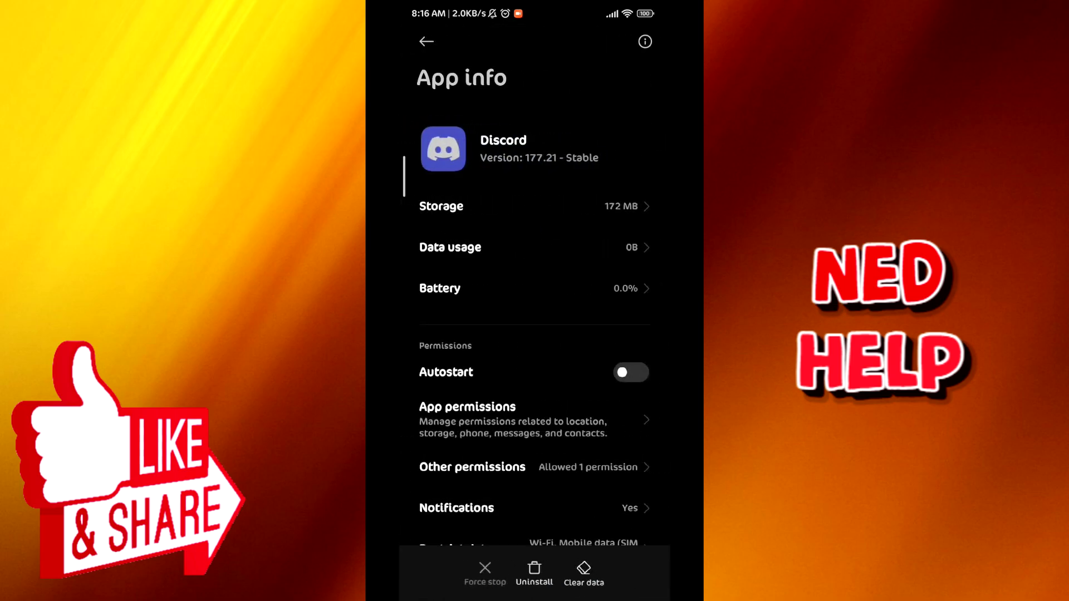
{"action": "left_click", "coordinate": [583, 574]}
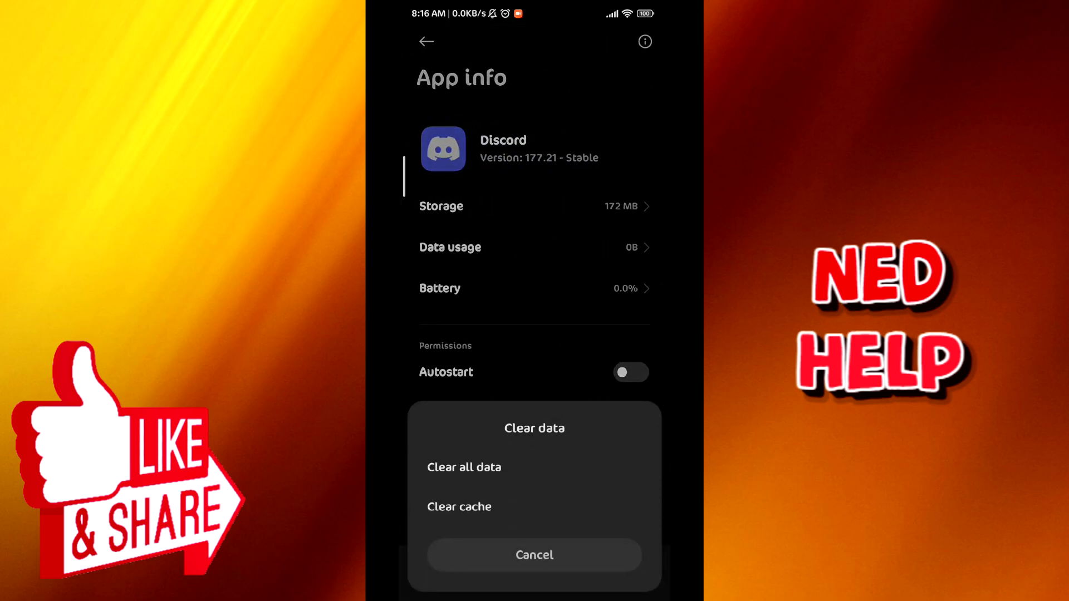
{"action": "left_click", "coordinate": [459, 506]}
{"action": "left_click", "coordinate": [589, 555]}
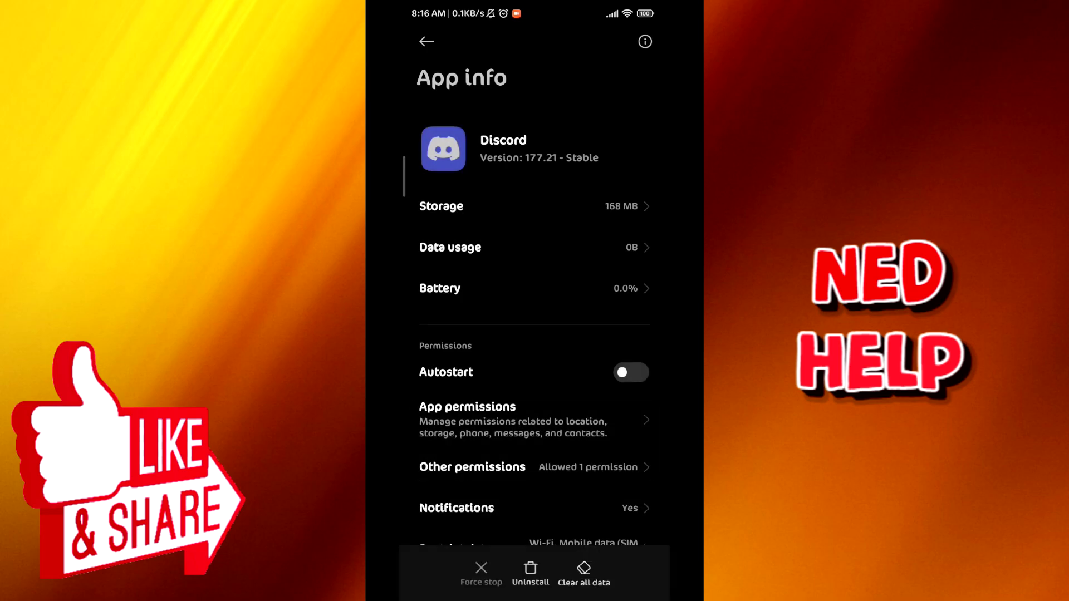
{"action": "key", "text": "Home"}
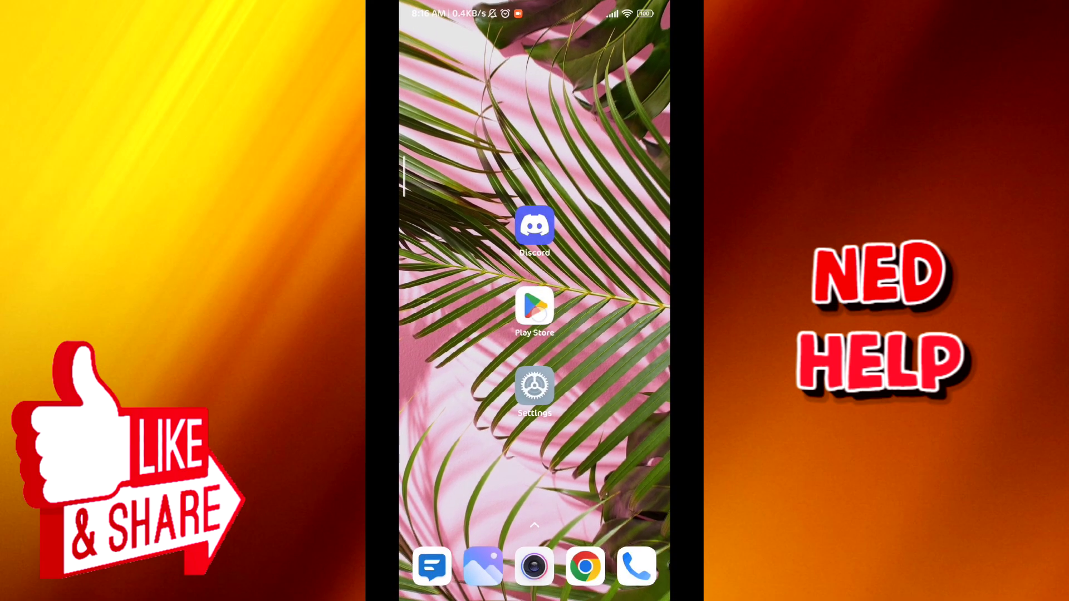
Step: Search the Play Store for 'discord' via the suggestion after typing 'dis'
{"action": "left_click", "coordinate": [535, 307]}
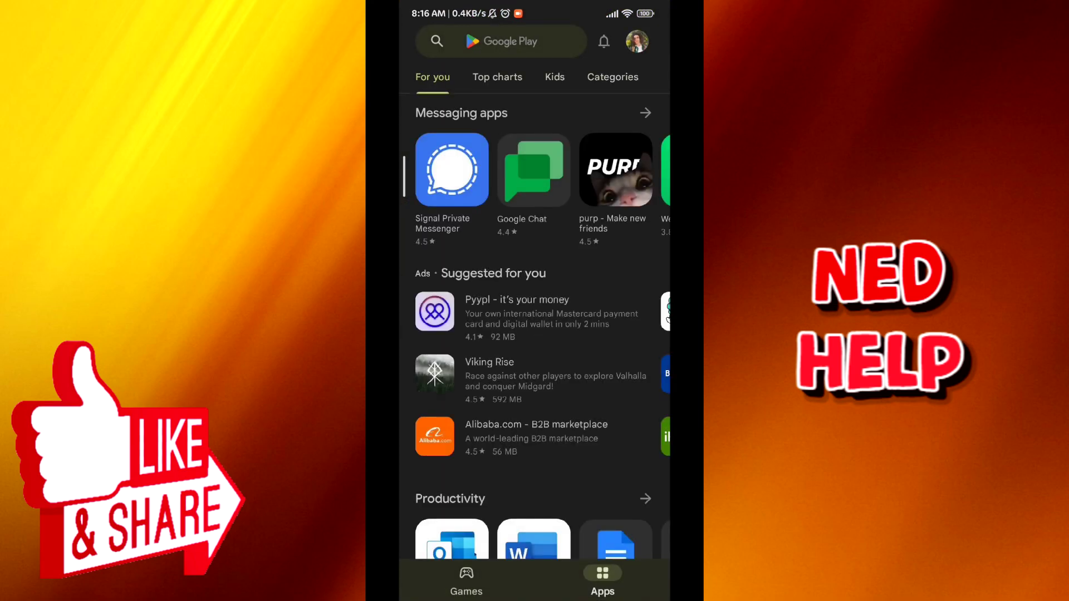
{"action": "left_click", "coordinate": [501, 41]}
{"action": "type", "text": "dis"}
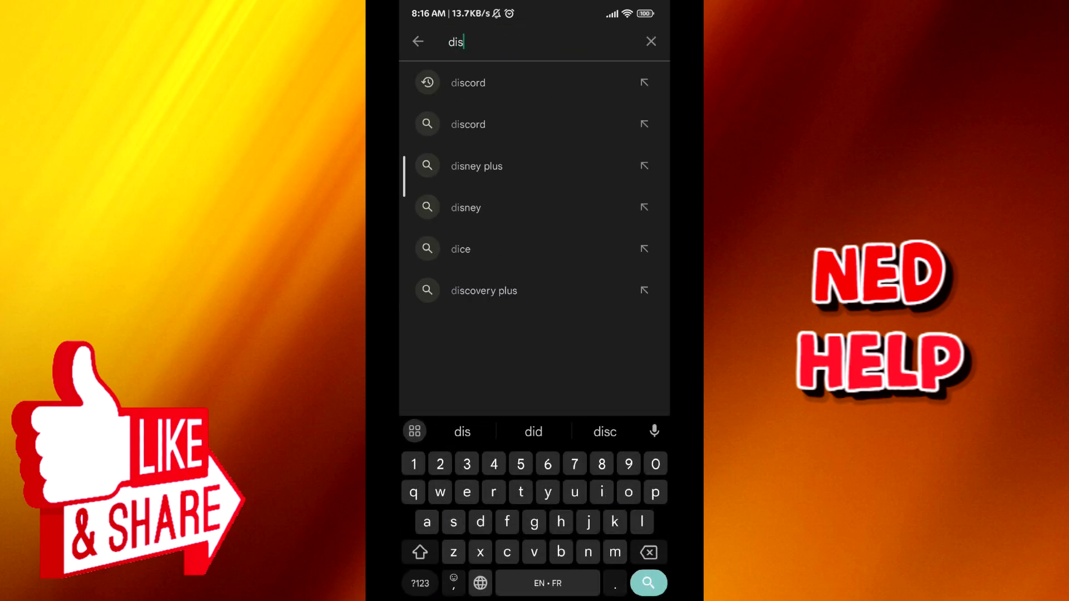
{"action": "left_click", "coordinate": [466, 90]}
Step: Check that Discord's store page shows Uninstall rather than Update, then go home
{"action": "left_click", "coordinate": [486, 89]}
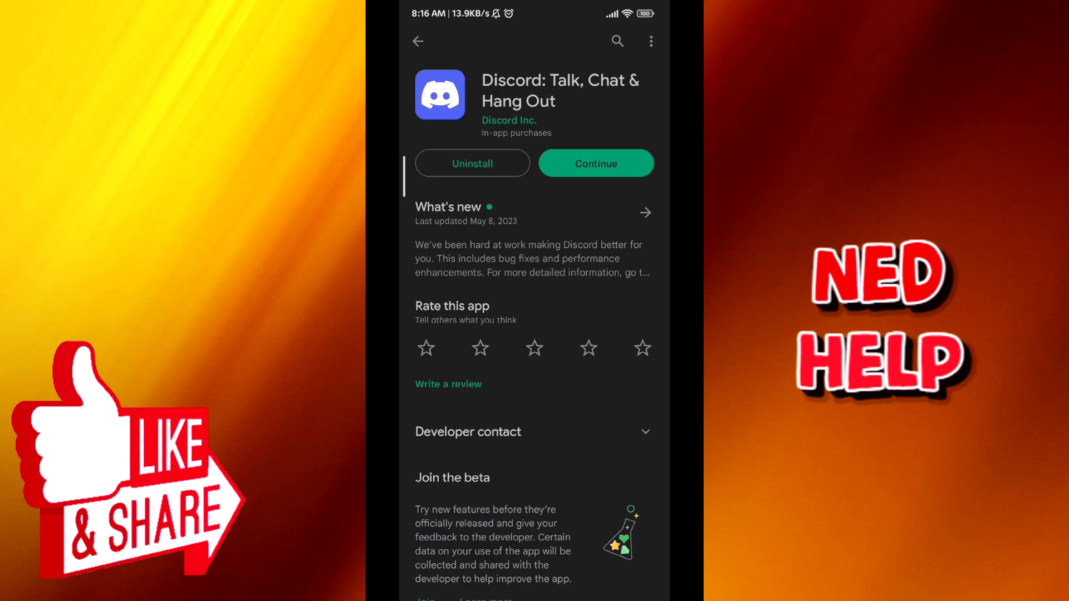
{"action": "left_click_drag", "start_coordinate": [559, 576], "coordinate": [551, 376]}
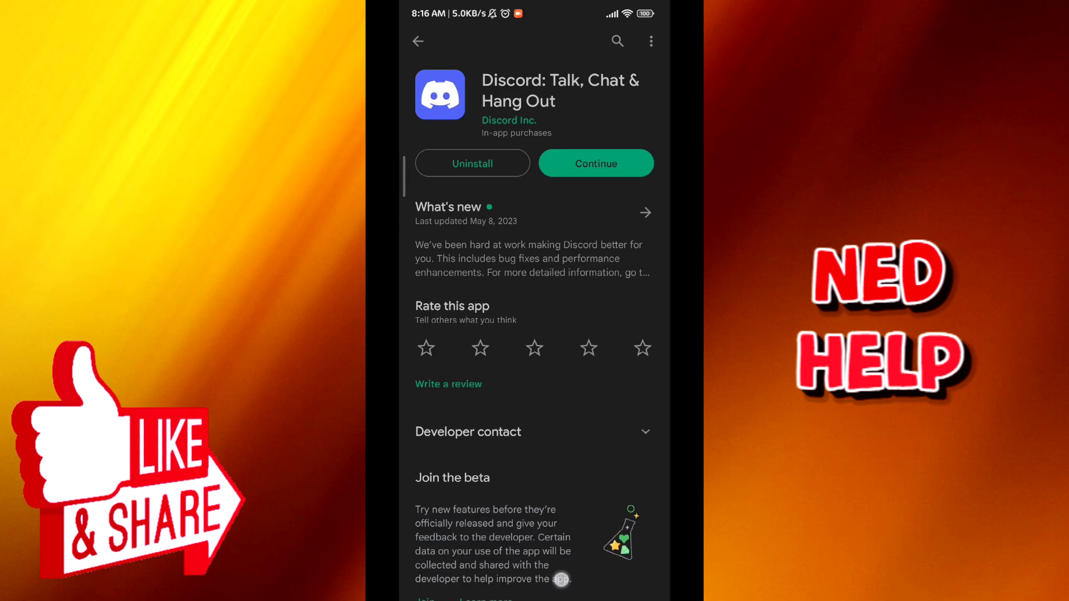